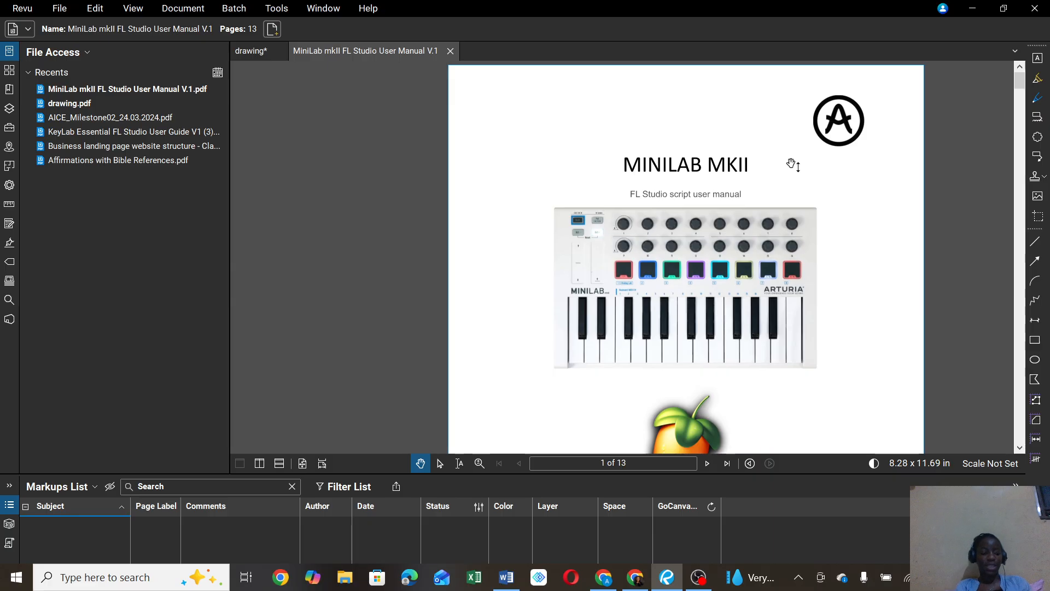
pyautogui.scroll(-2, 792, 165)
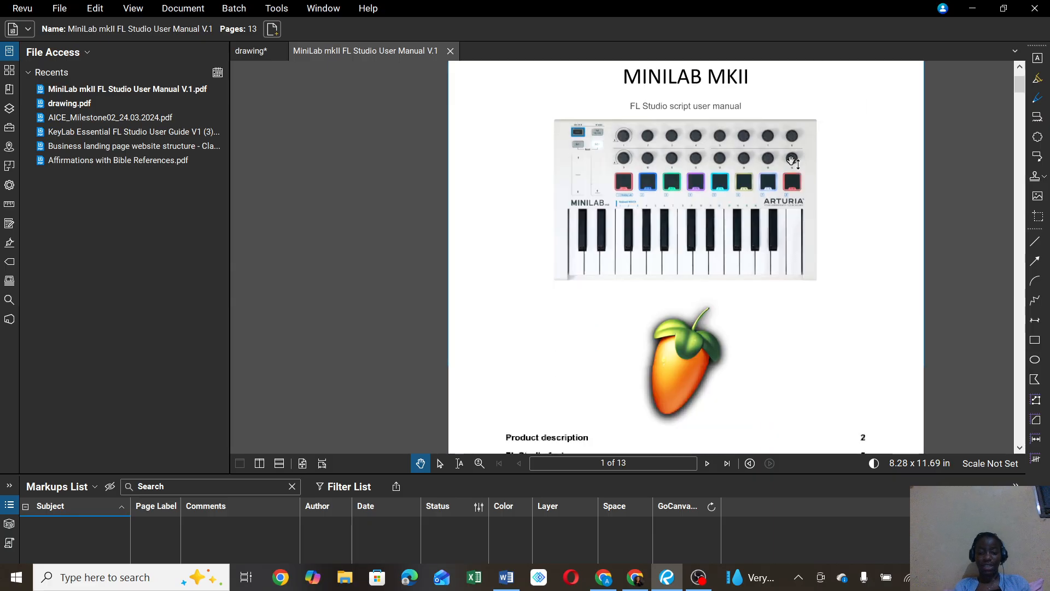
pyautogui.scroll(2, 793, 164)
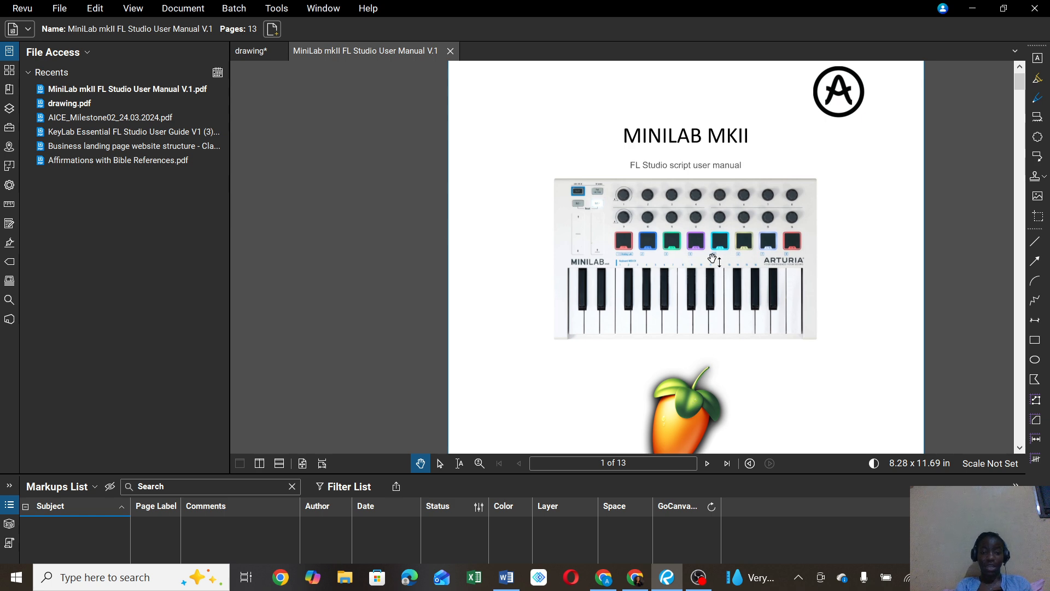
pyautogui.click(273, 9)
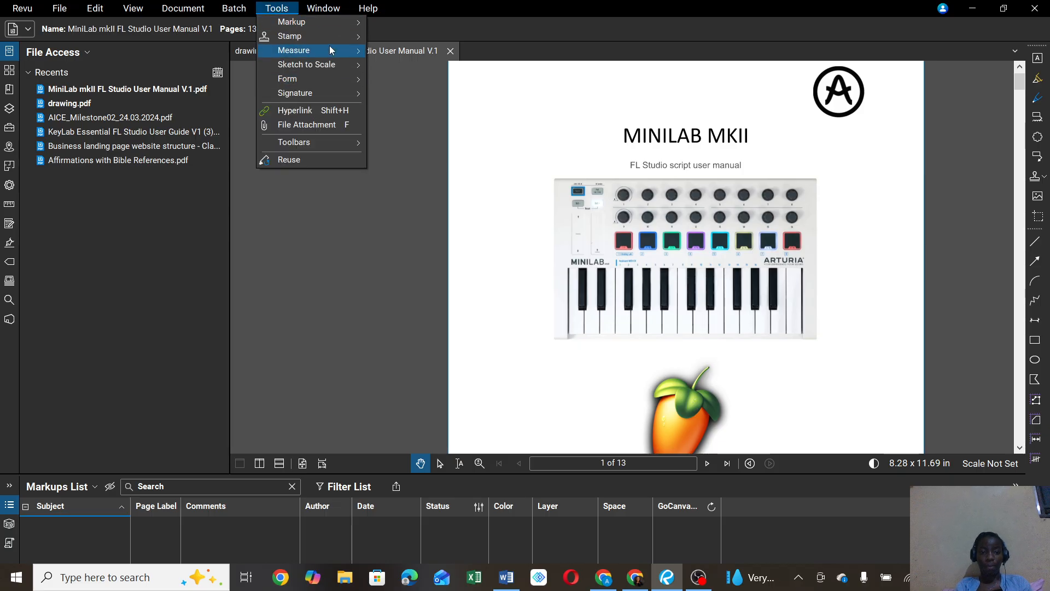
pyautogui.moveTo(329, 48)
pyautogui.click(404, 54)
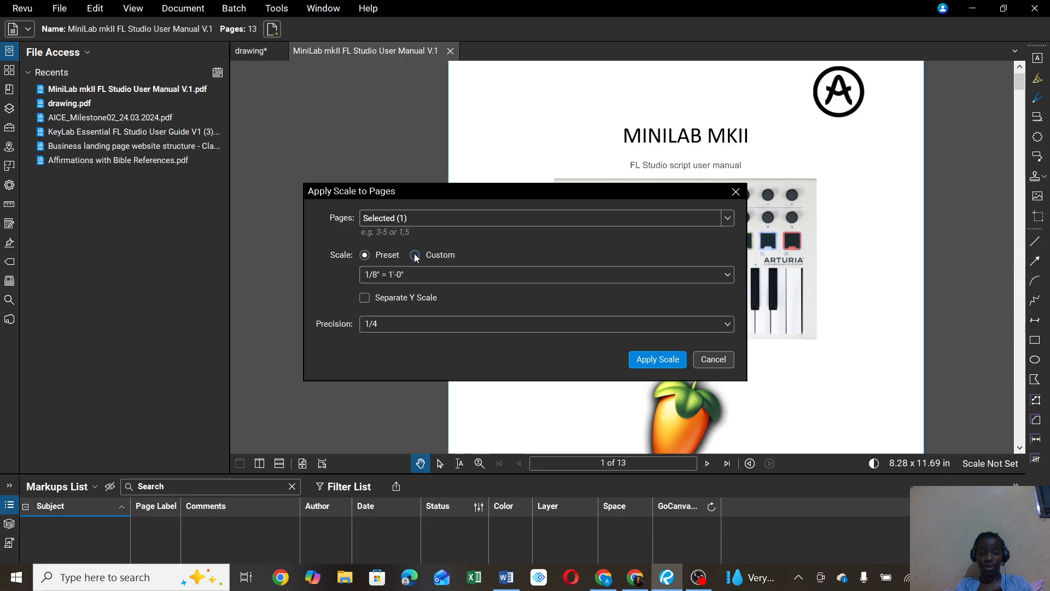
pyautogui.click(415, 256)
pyautogui.click(643, 251)
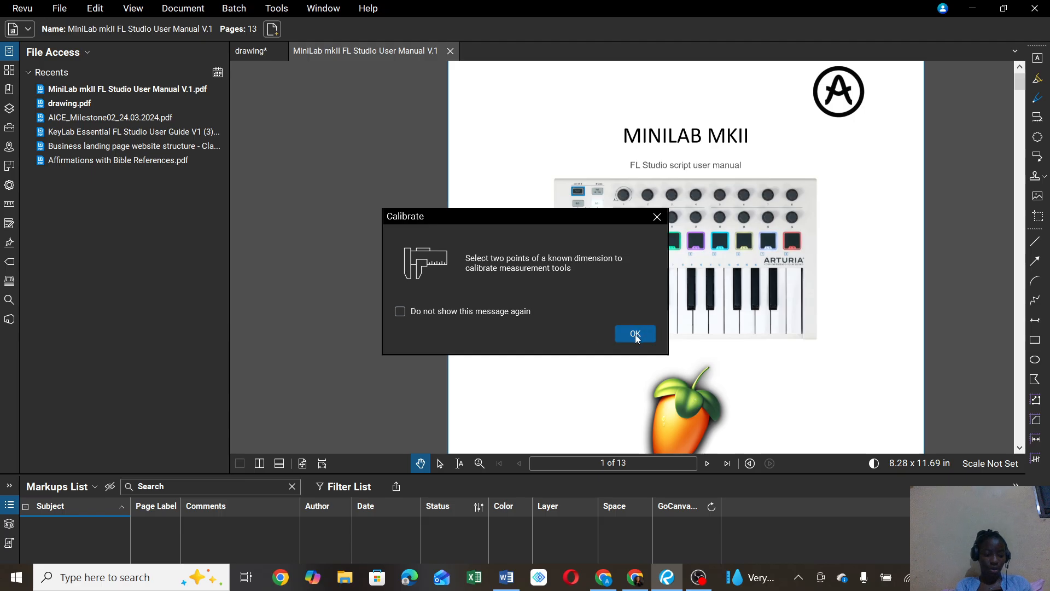
pyautogui.click(635, 335)
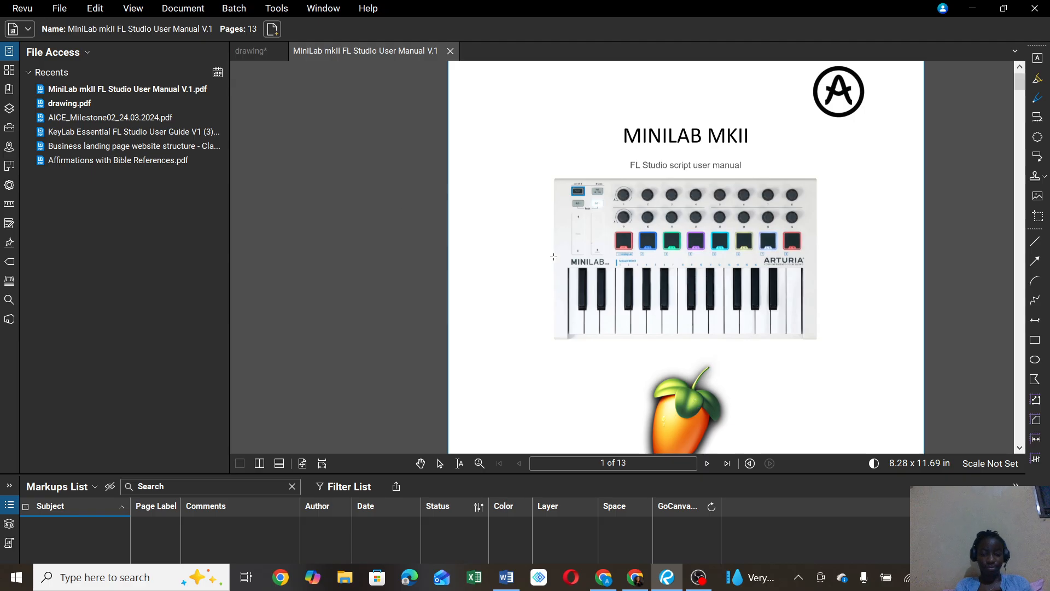
pyautogui.click(554, 240)
pyautogui.click(727, 241)
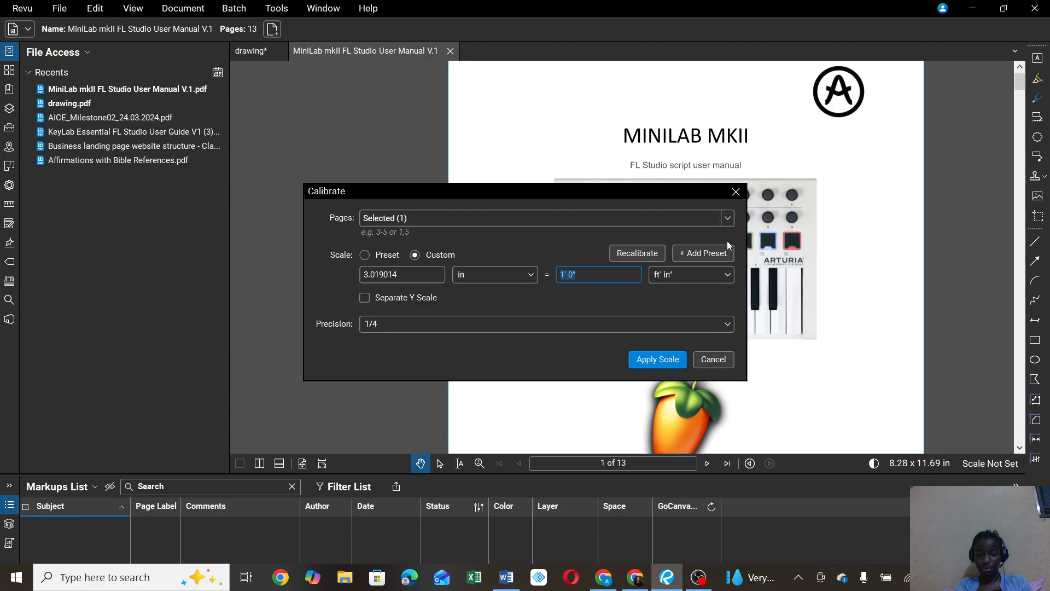
pyautogui.click(735, 191)
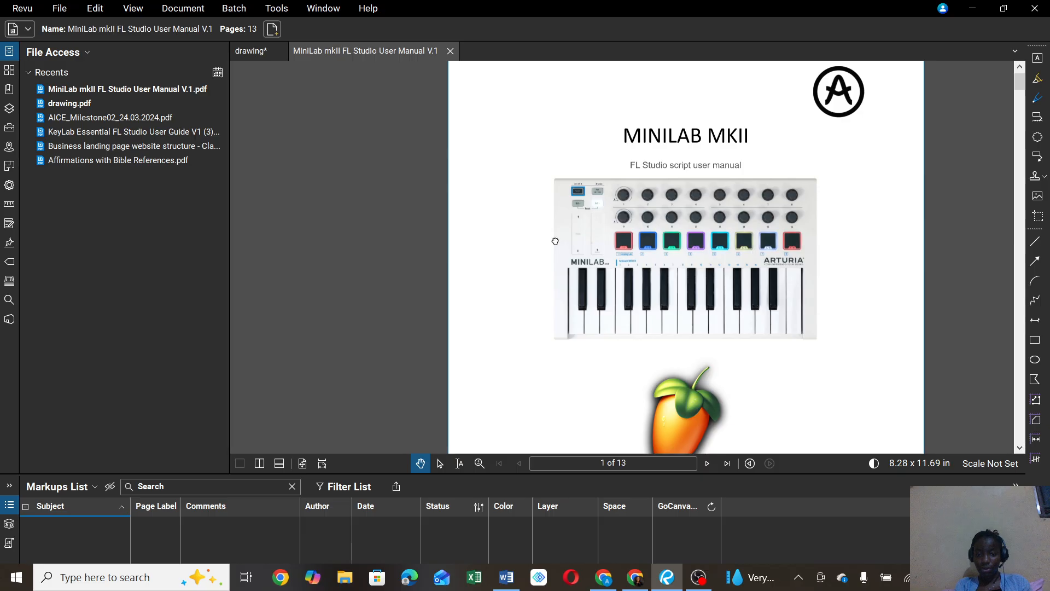
# - Apply a custom measurement scale of 0.125 in = 1'-0" to the selected page
pyautogui.click(275, 12)
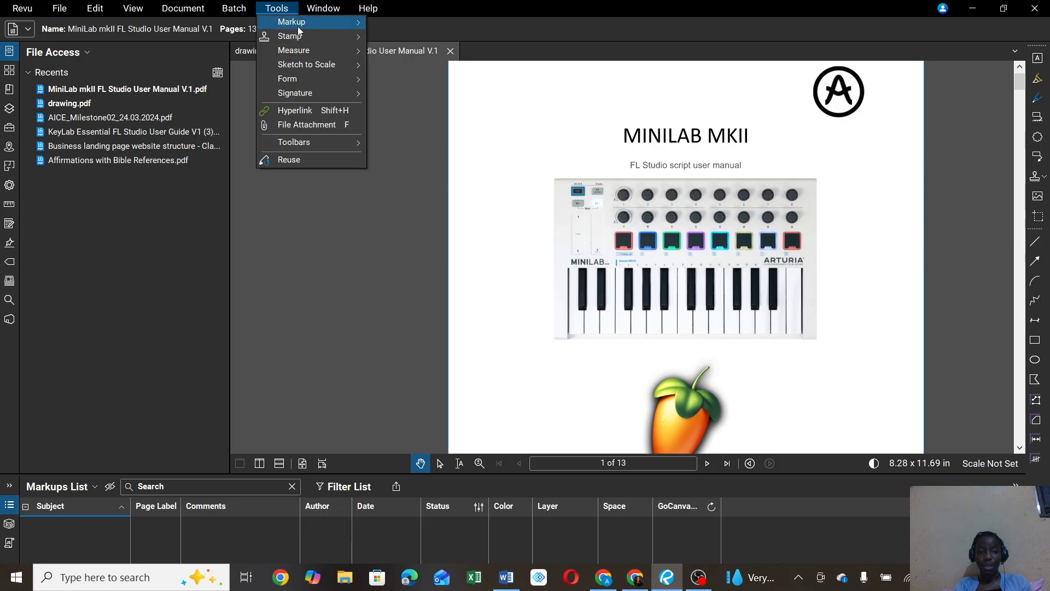
pyautogui.moveTo(334, 47)
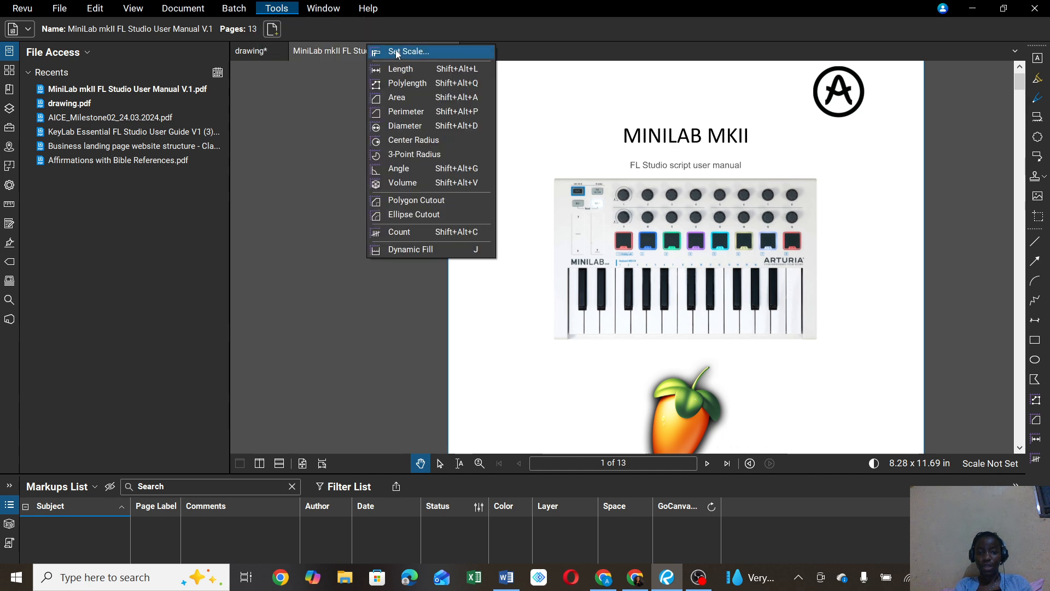
pyautogui.click(397, 52)
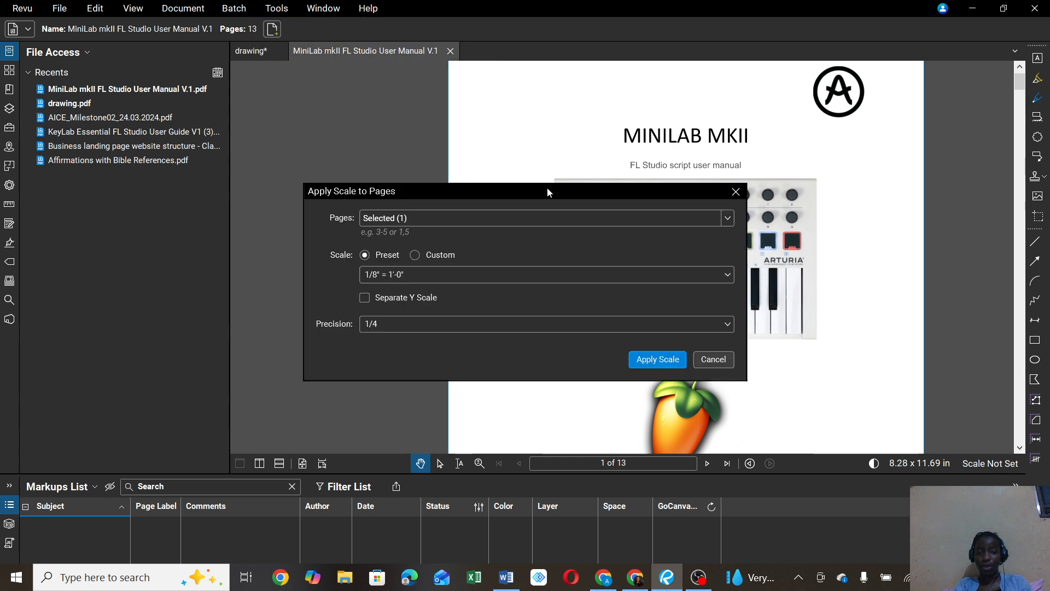
pyautogui.click(417, 254)
pyautogui.click(657, 359)
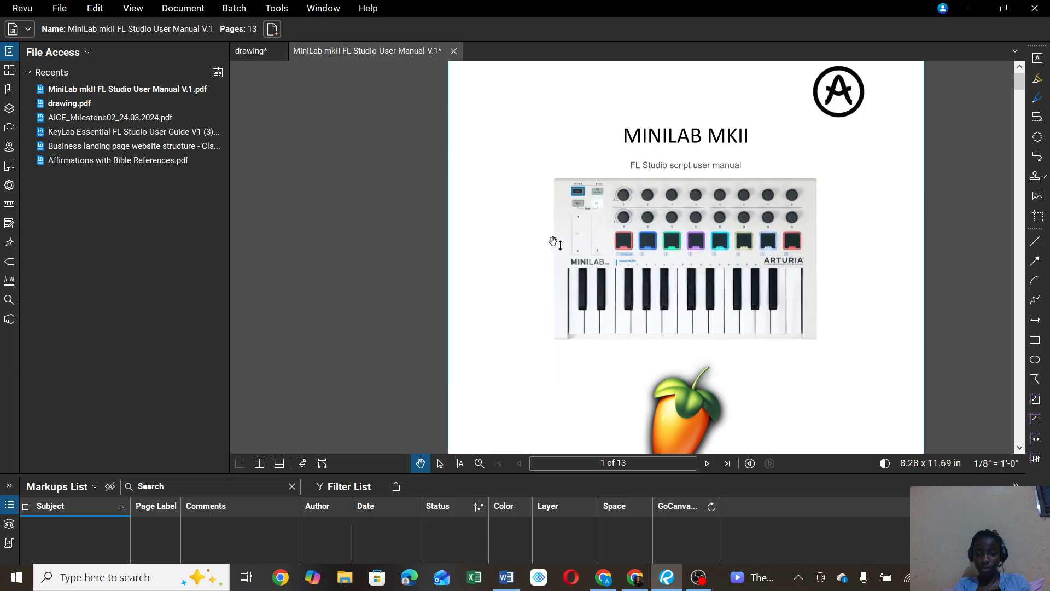
# - Calibrate the selected page's custom scale across the keyboard image's full width, about 4.63 in, and apply it as 1'-0"
pyautogui.moveTo(555, 239); pyautogui.dragTo(519, 248)
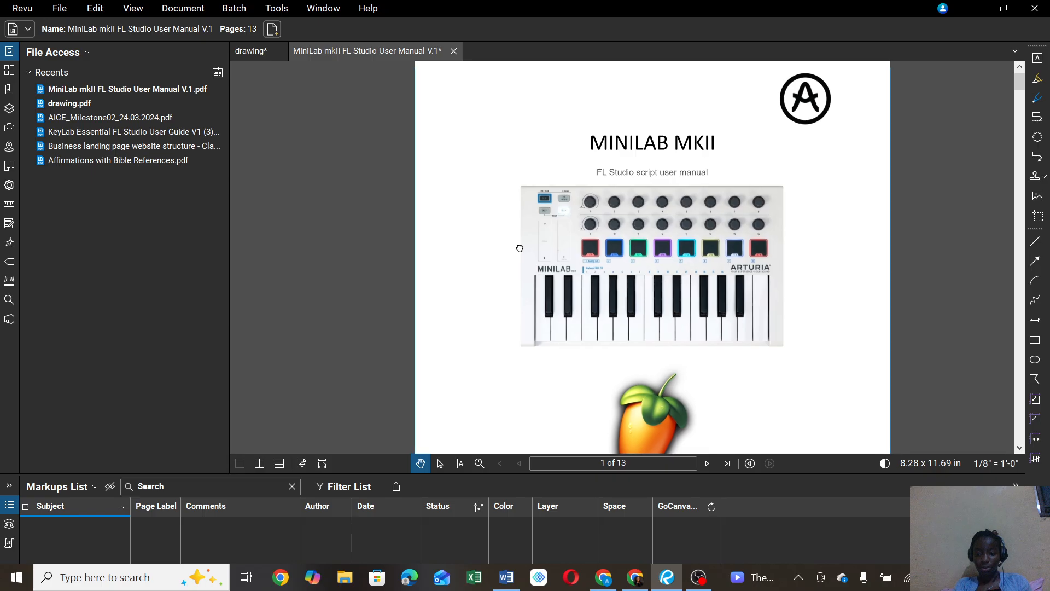
pyautogui.click(278, 11)
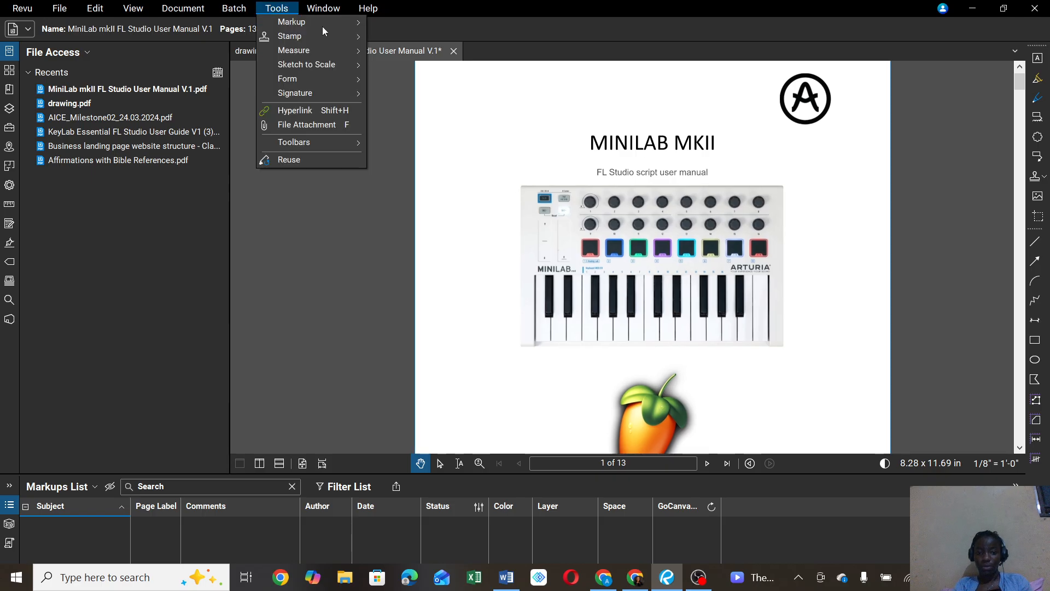
pyautogui.moveTo(320, 48)
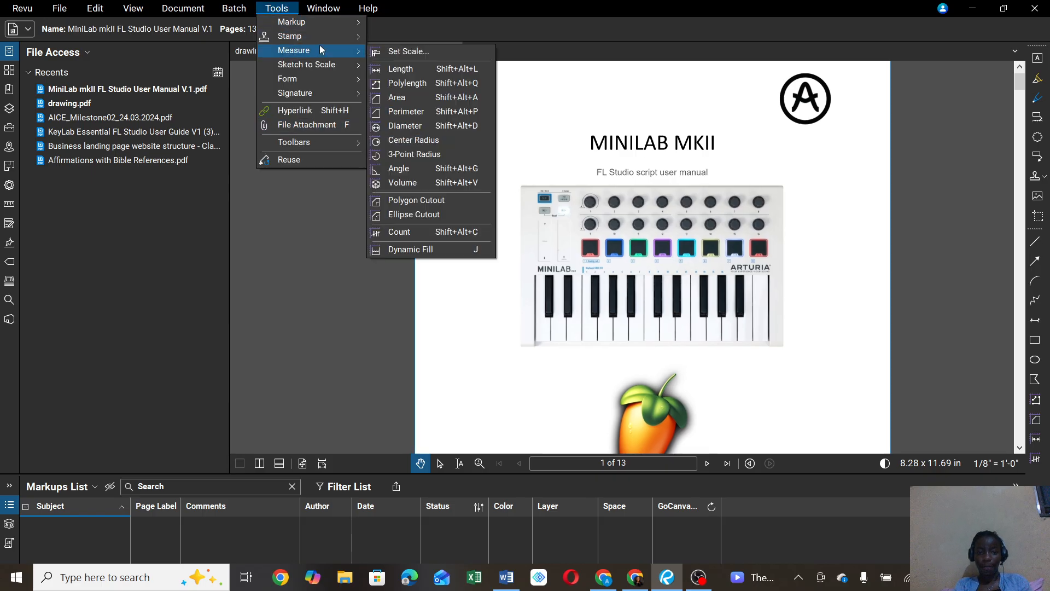
pyautogui.click(421, 52)
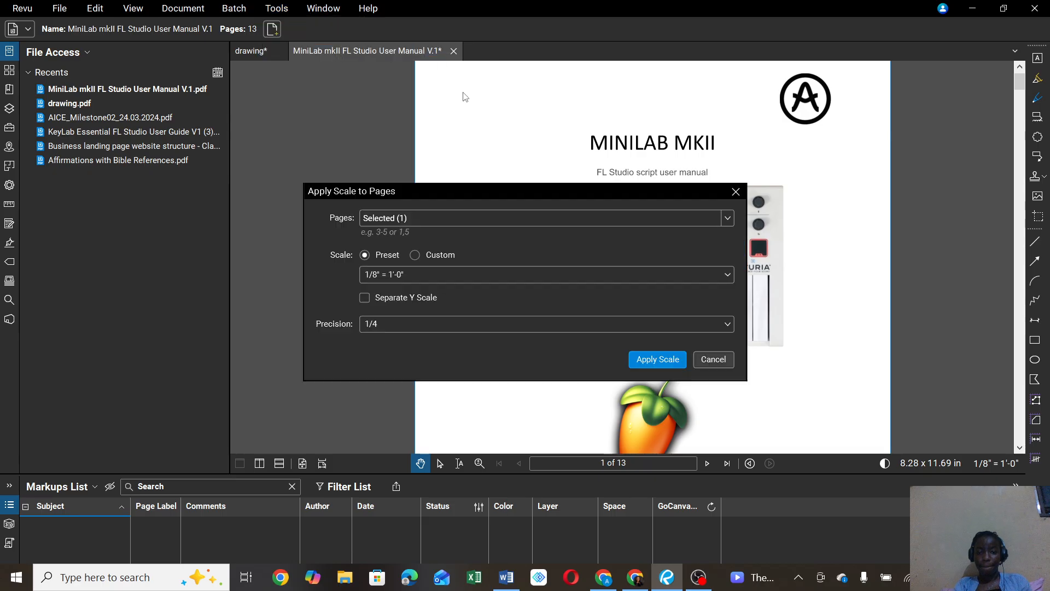
pyautogui.click(415, 255)
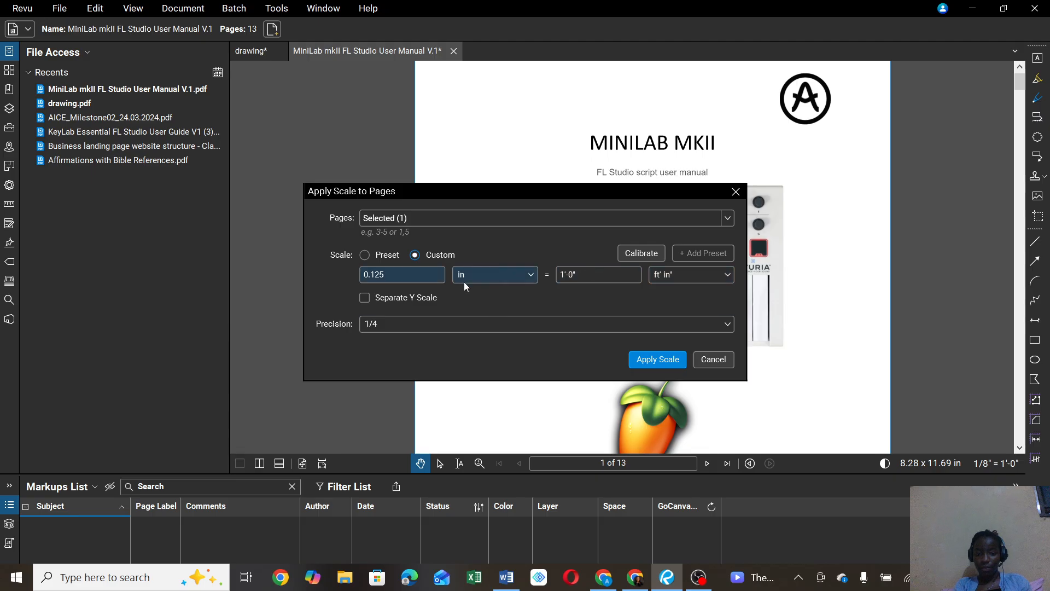
pyautogui.click(642, 254)
pyautogui.click(629, 332)
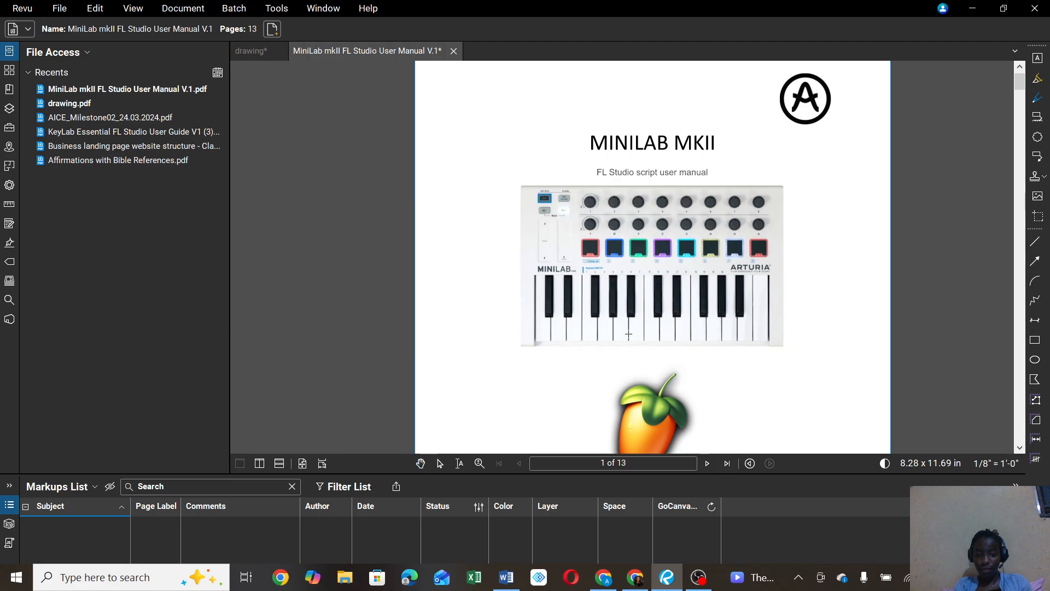
pyautogui.click(519, 242)
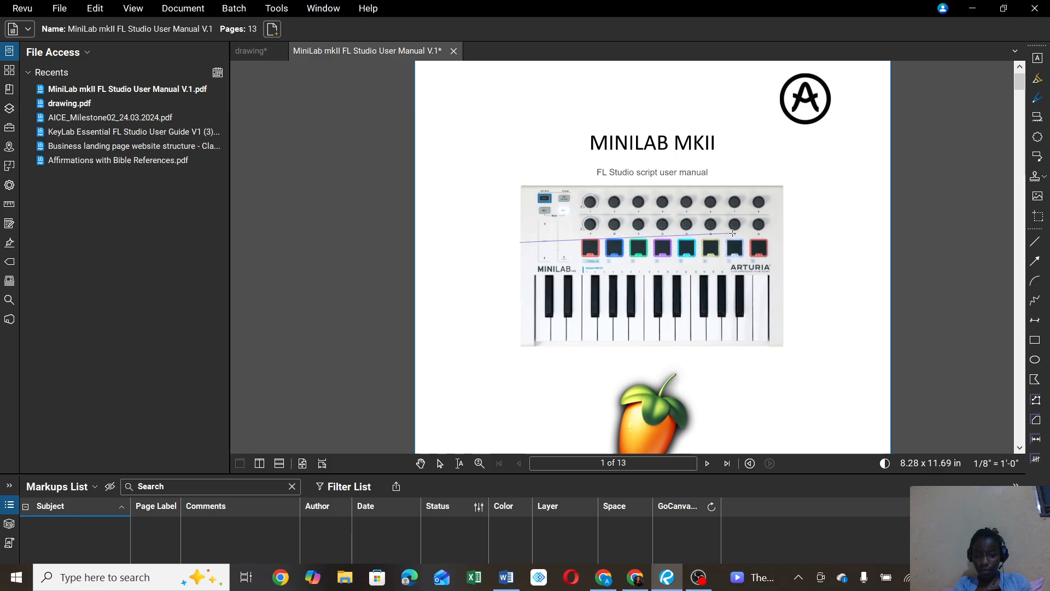
pyautogui.click(785, 243)
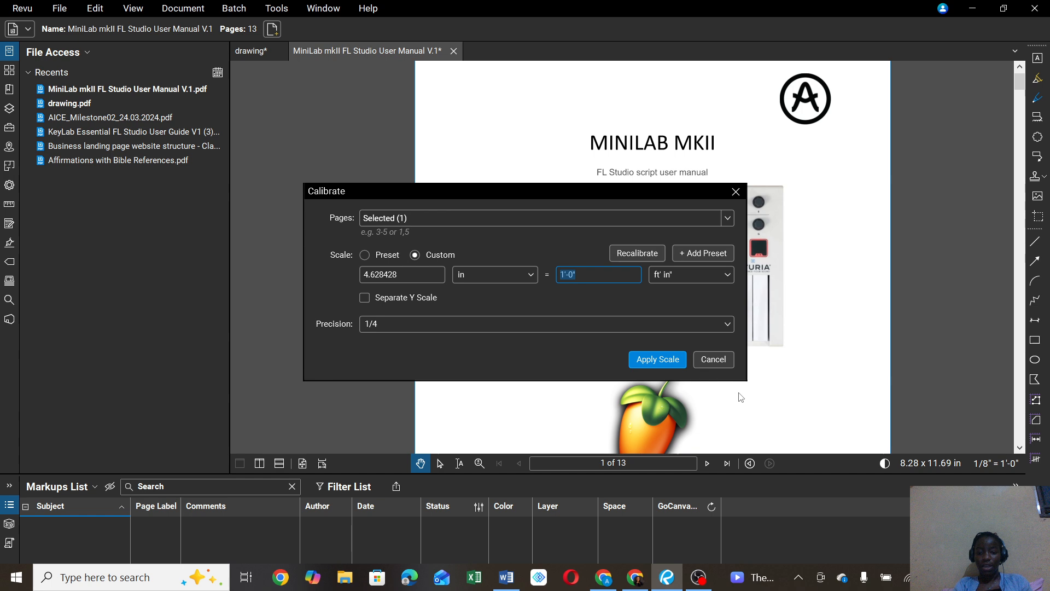
pyautogui.click(662, 361)
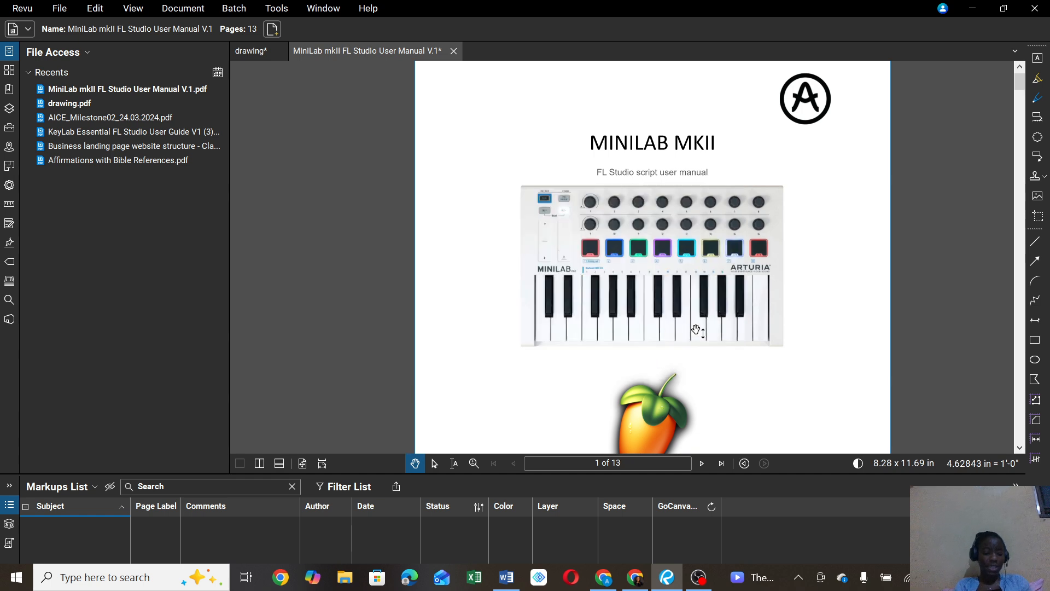
# - Draw two polylength measurements on the keyboard image: upper-left to lower-right corner, about 1'-2", and near centre to upper-right corner, about 0'-6 1/4"
pyautogui.click(276, 9)
pyautogui.moveTo(293, 56)
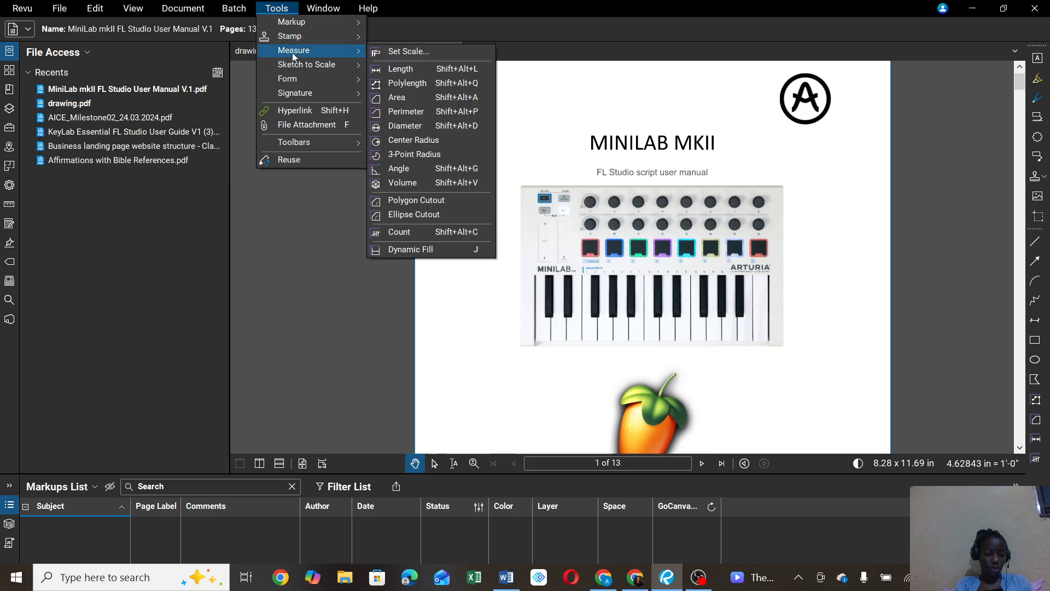
pyautogui.click(407, 83)
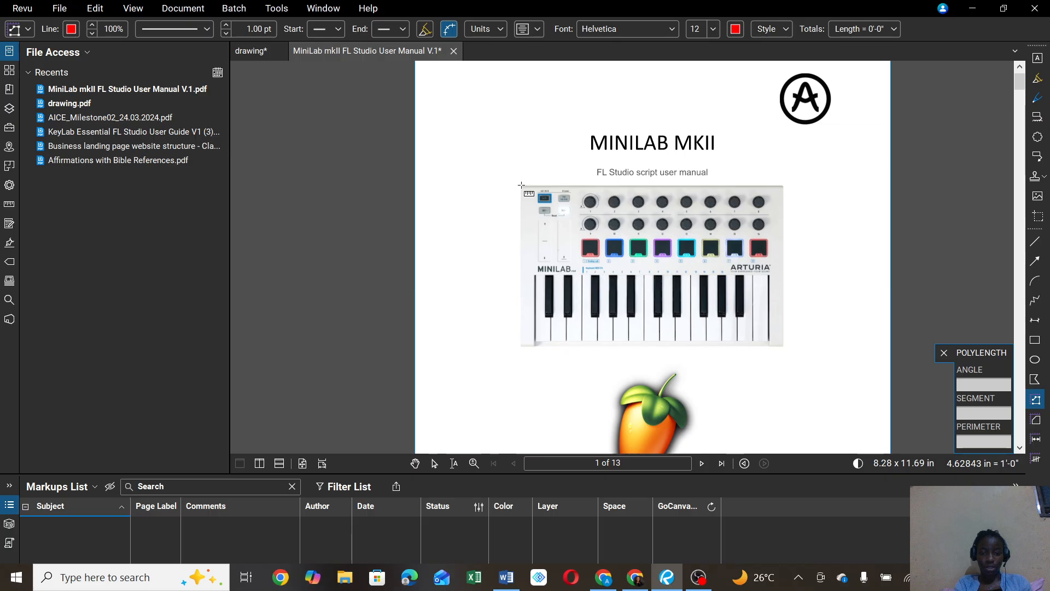
pyautogui.click(521, 186)
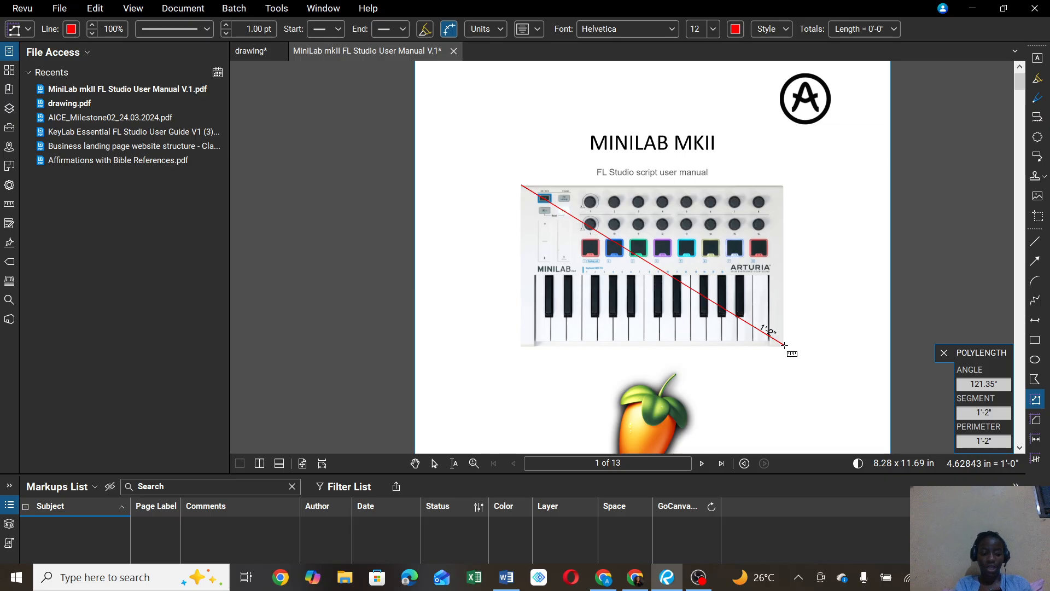
pyautogui.click(784, 345)
pyautogui.press('Return')
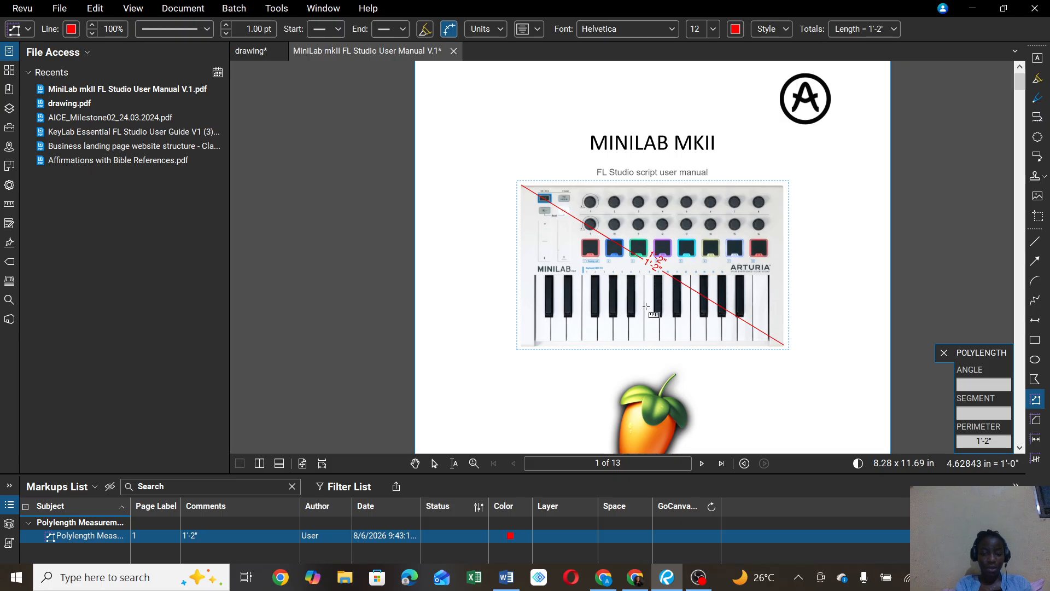
pyautogui.click(677, 278)
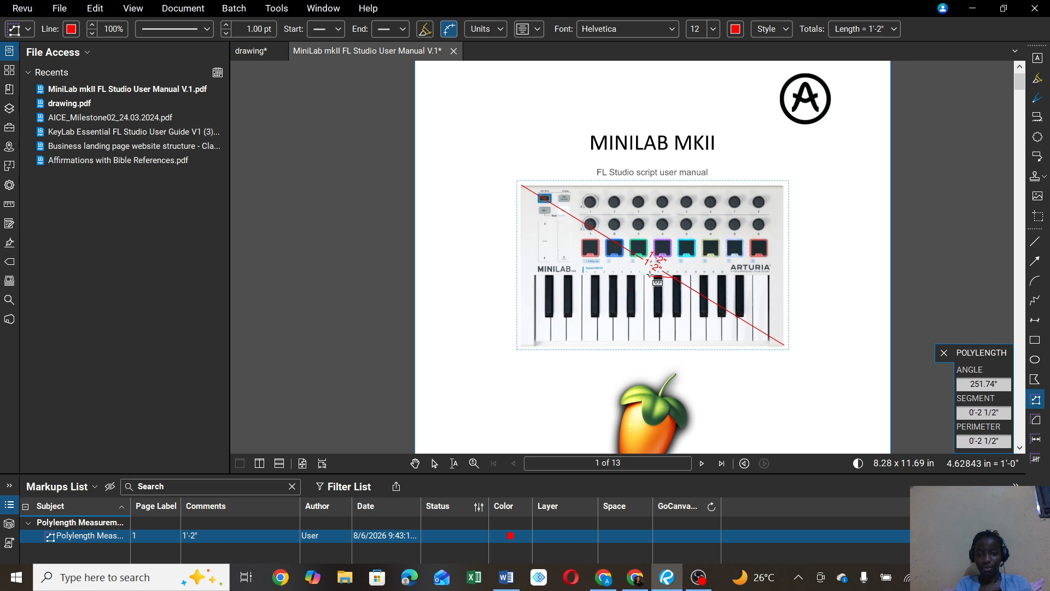
pyautogui.doubleClick(781, 186)
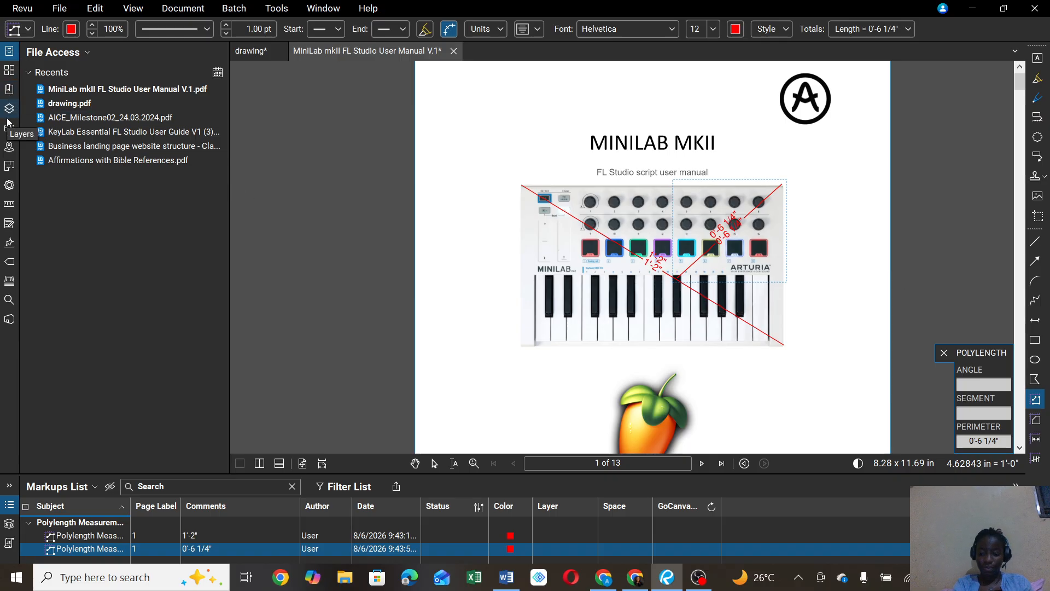
# - Open the properties of the second polylength measurement and review its general, appearance and layout settings
pyautogui.scroll(-6, 11, 191)
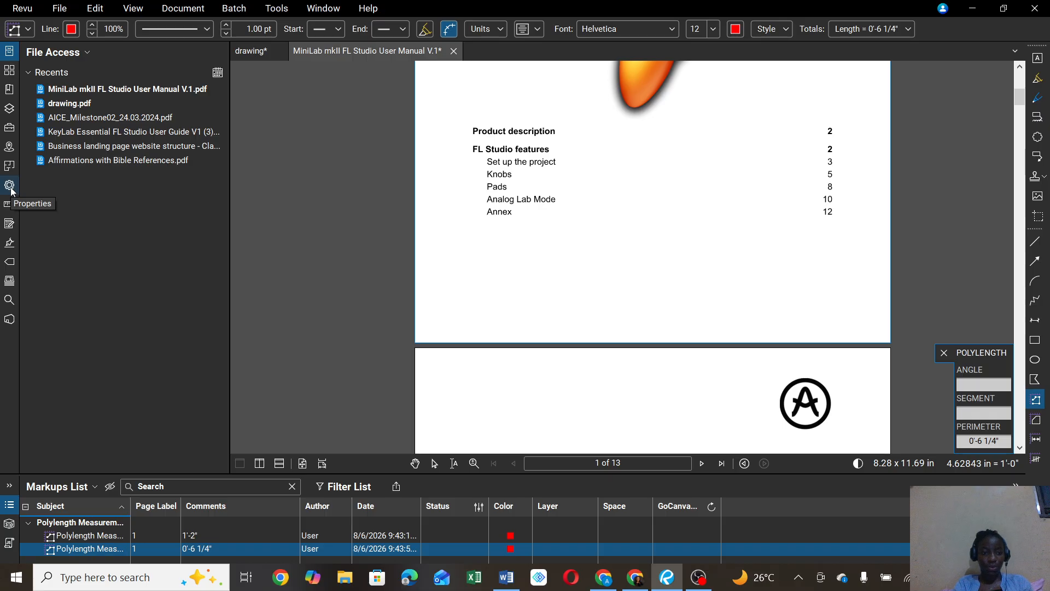
pyautogui.click(9, 186)
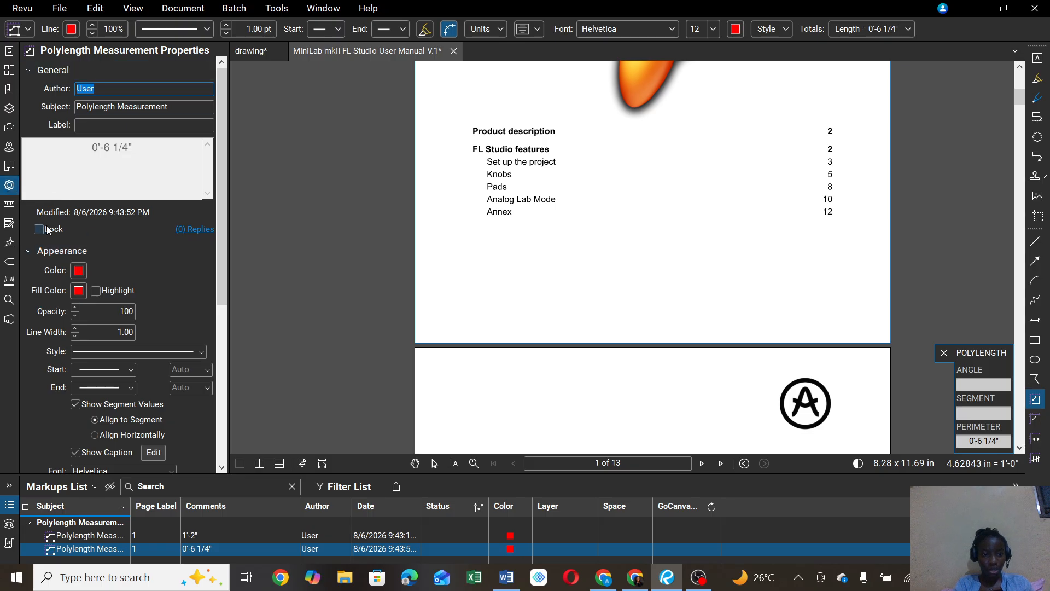
pyautogui.scroll(-5, 75, 312)
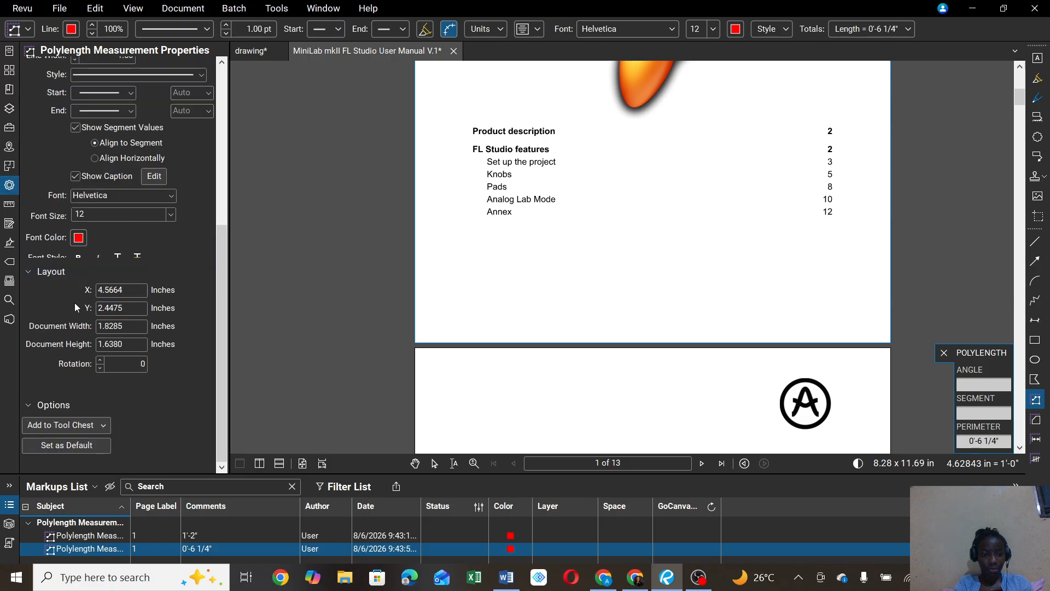
pyautogui.scroll(5, 75, 303)
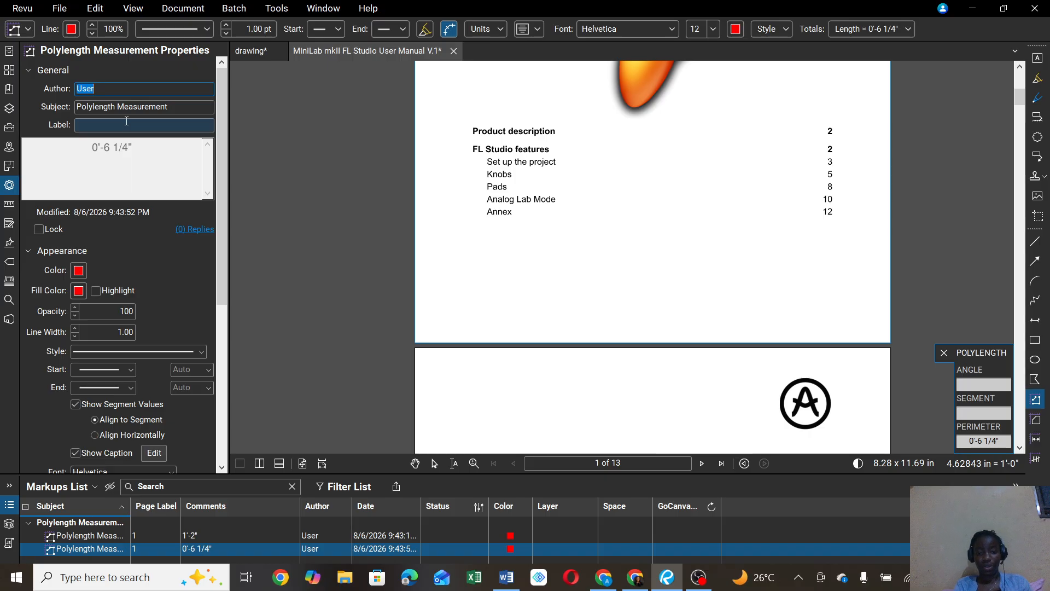
pyautogui.scroll(8, 580, 199)
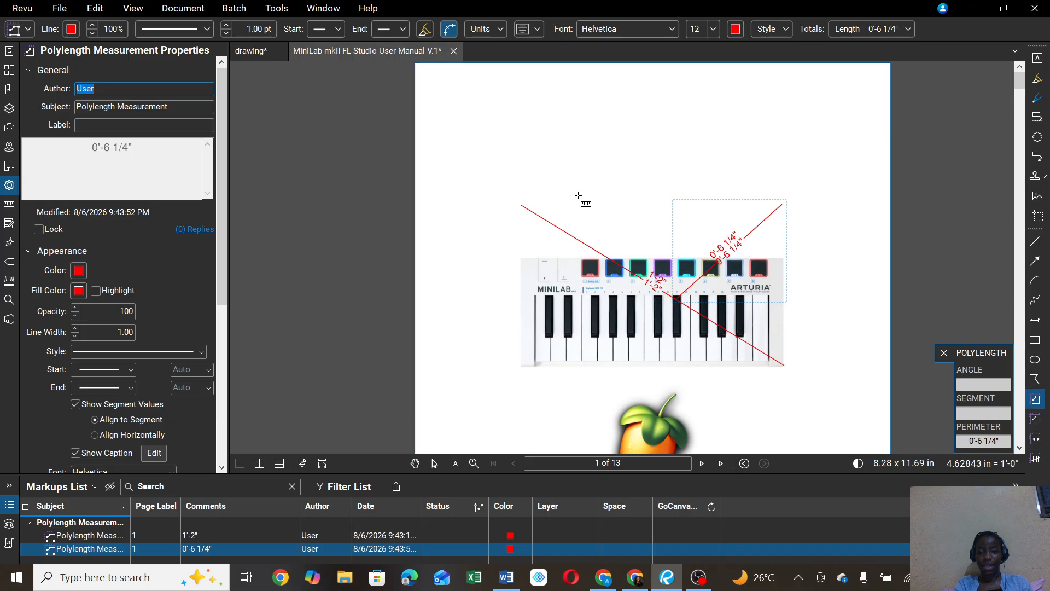
pyautogui.scroll(-1, 578, 196)
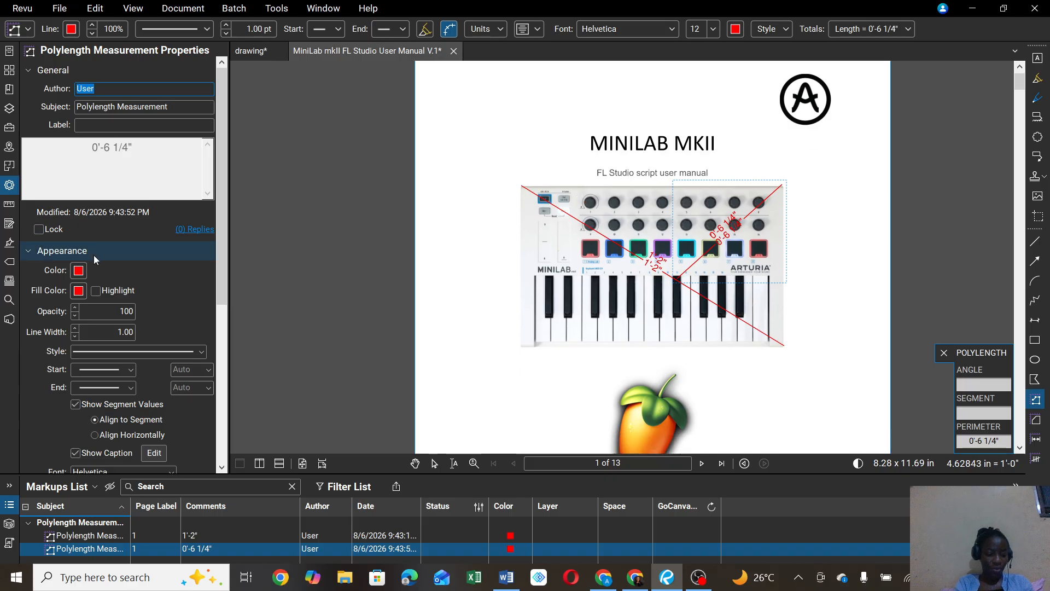